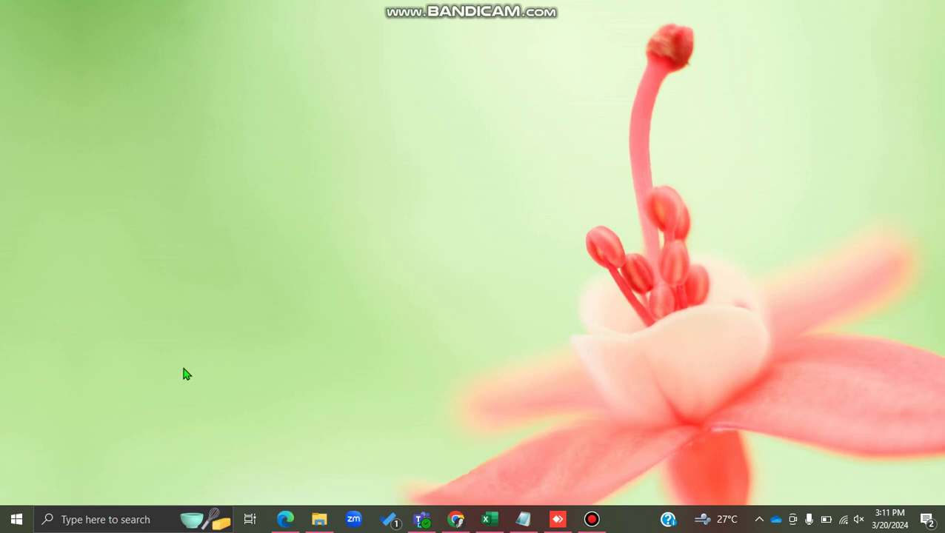
# Open the taskbar search panel showing recommendations and top sites.
pyautogui.click(126, 519)
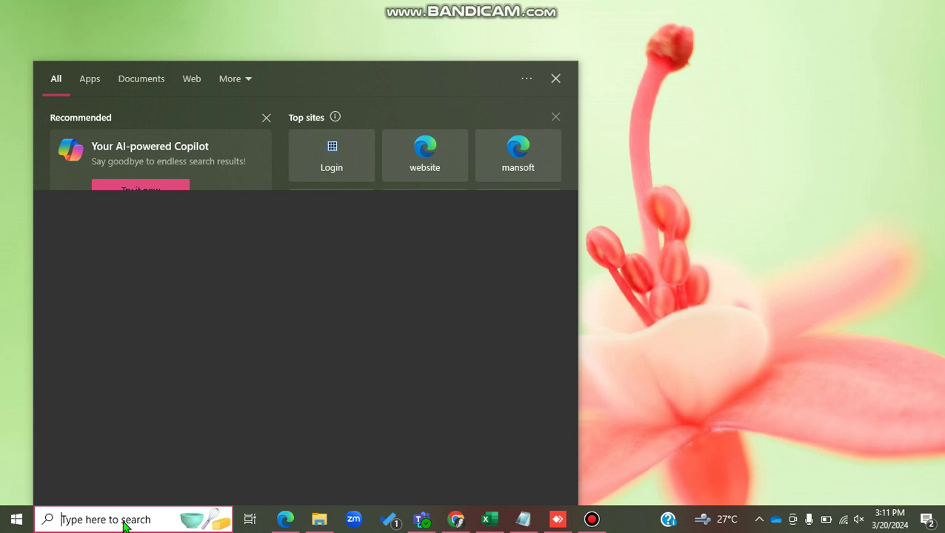
# Search 'remote desktop se' and open the Remote desktop settings page.
pyautogui.write('re')
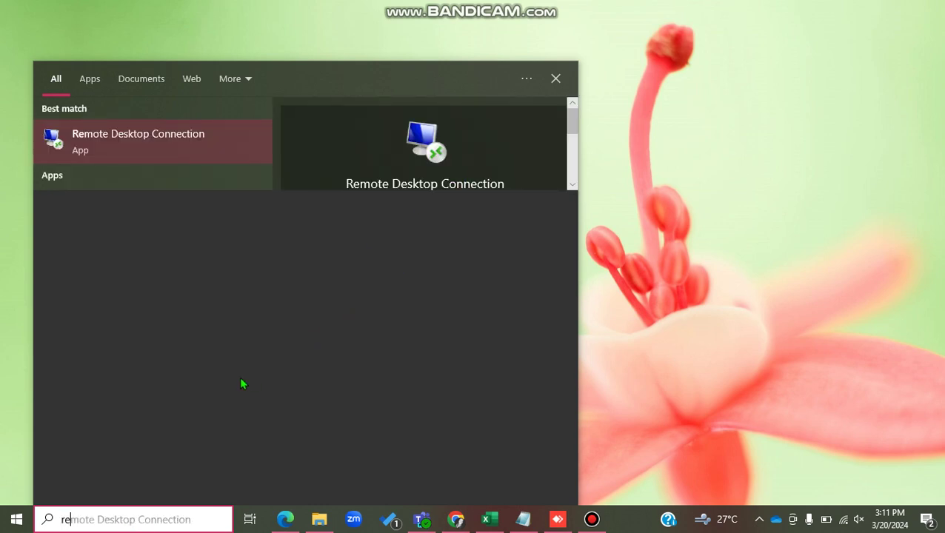
pyautogui.write('mote d')
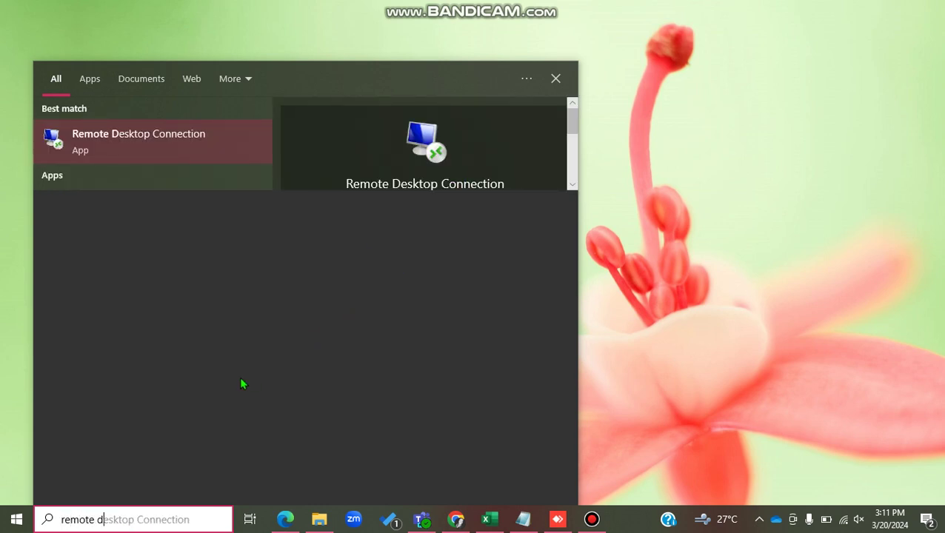
pyautogui.write('esktop se')
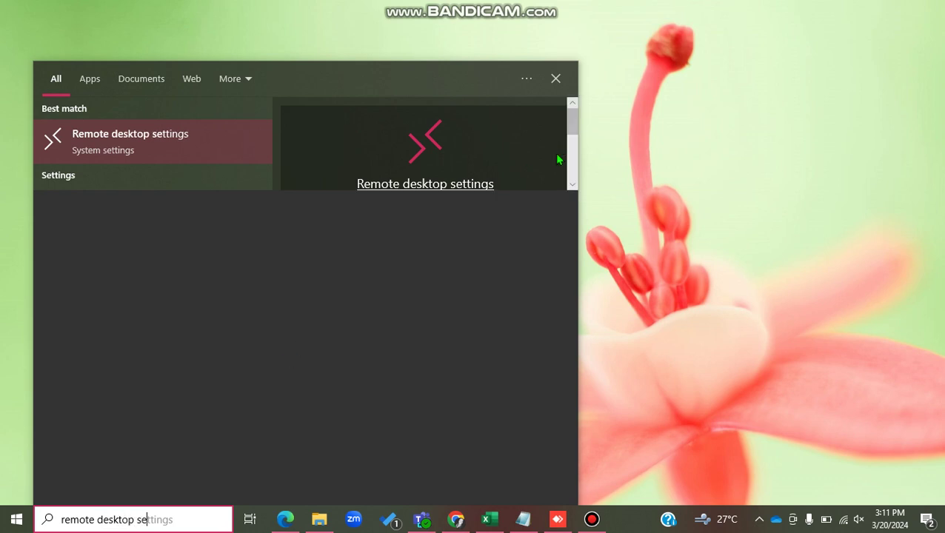
pyautogui.press('Return')
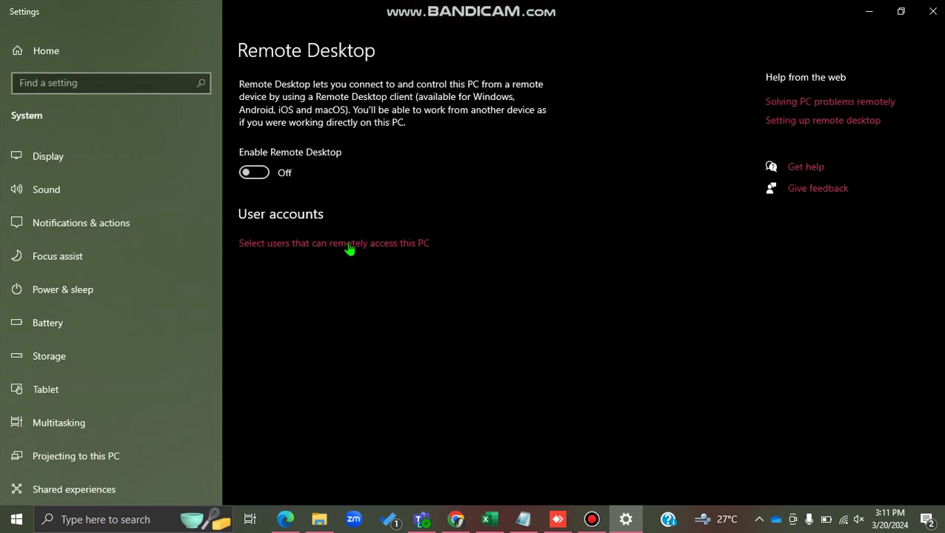
# Switch Enable Remote Desktop to On and confirm the prompt.
pyautogui.click(258, 177)
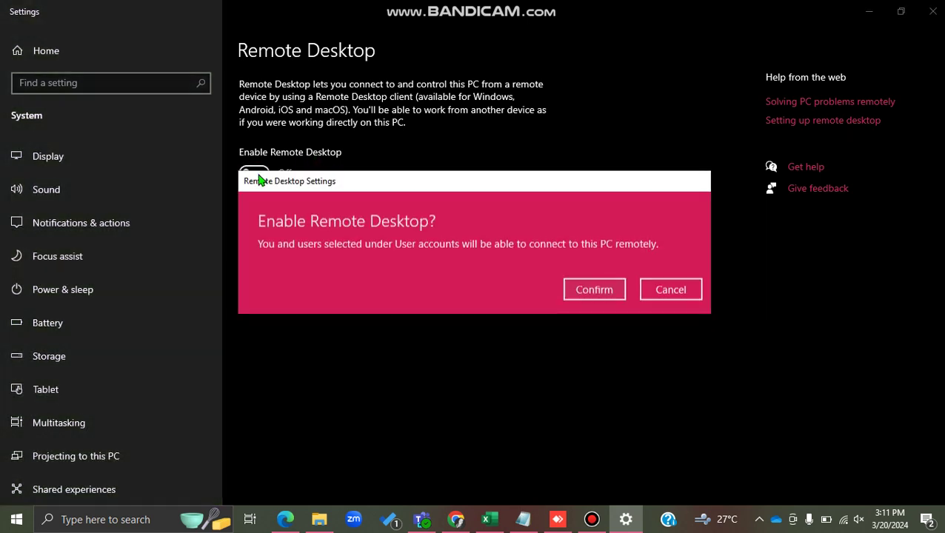
pyautogui.click(590, 286)
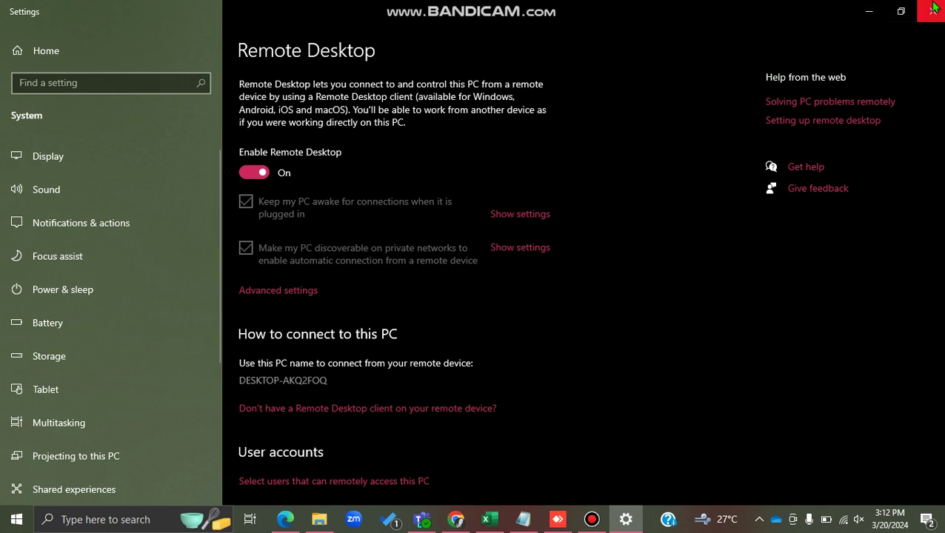
# Search 'about' and open the About your PC settings page.
pyautogui.click(90, 521)
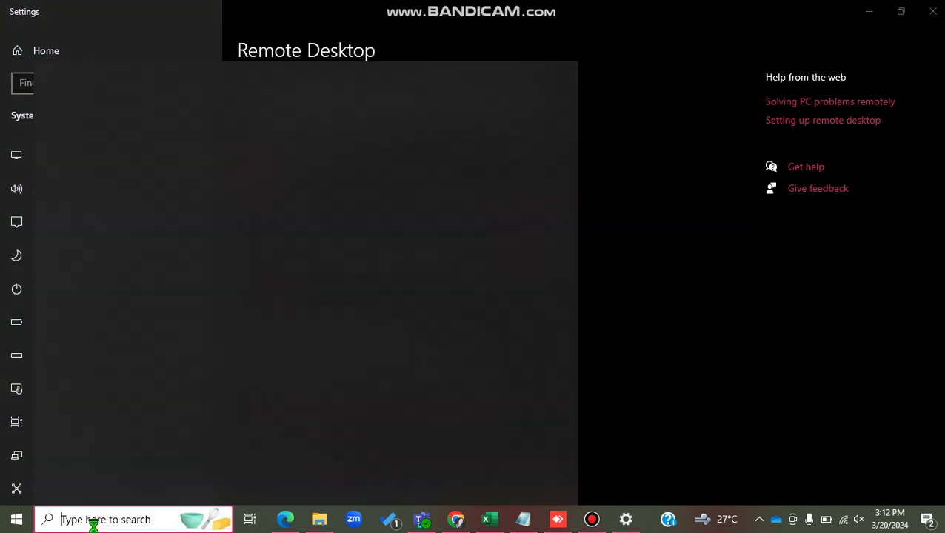
pyautogui.write('about')
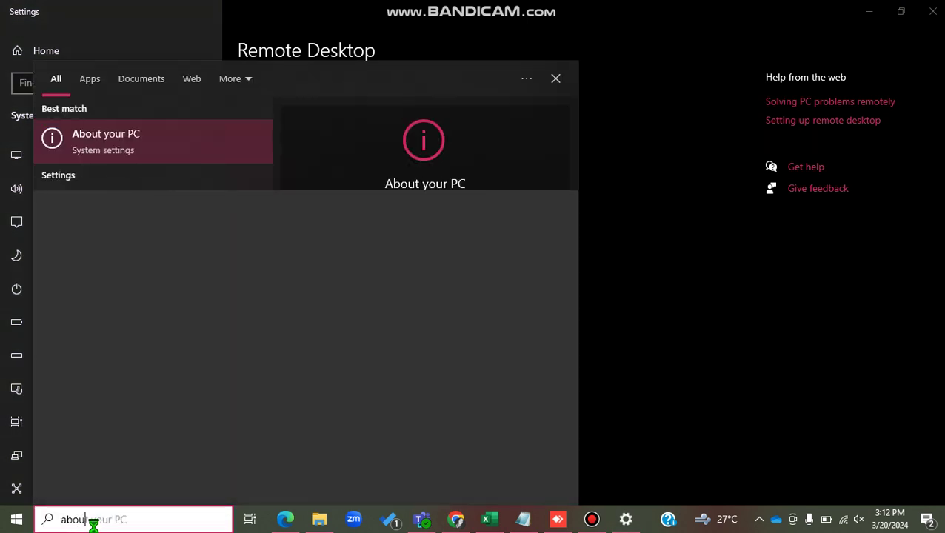
pyautogui.click(424, 185)
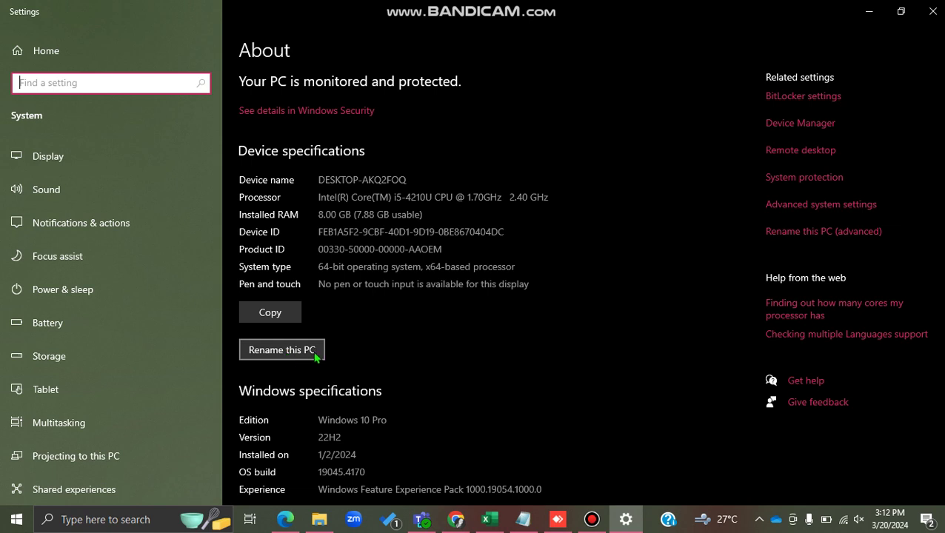
# Copy the device name DESKTOP-AKQ2FOQ and minimize Settings to the desktop.
pyautogui.moveTo(408, 178); pyautogui.dragTo(319, 178)
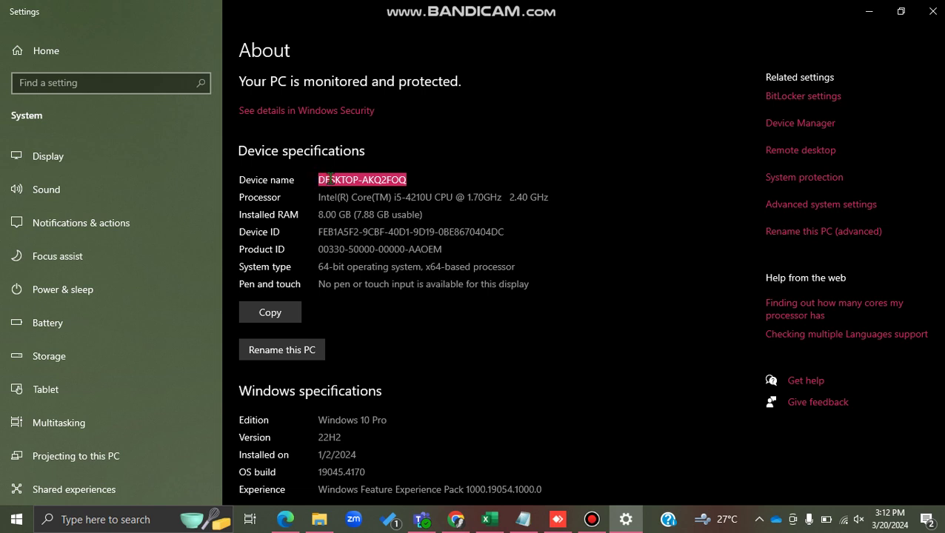
pyautogui.rightClick(331, 179)
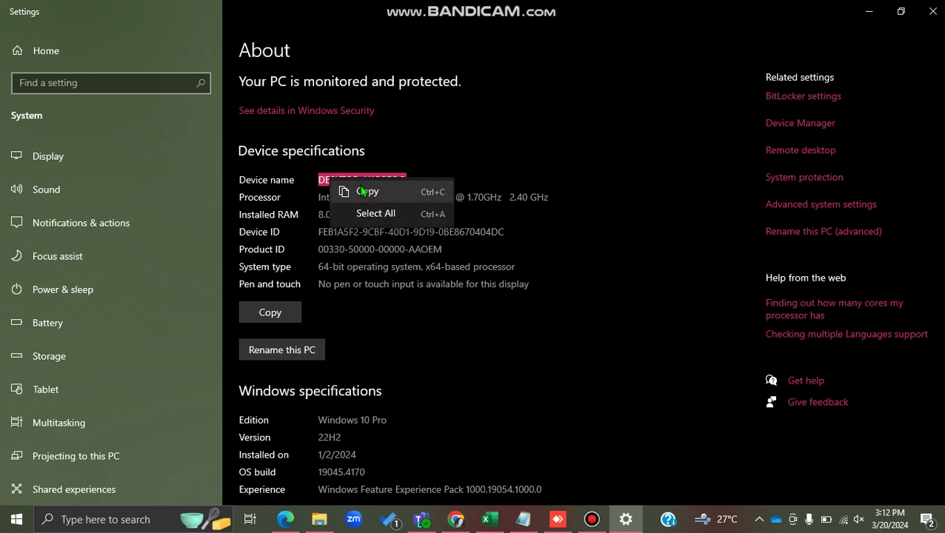
pyautogui.click(361, 192)
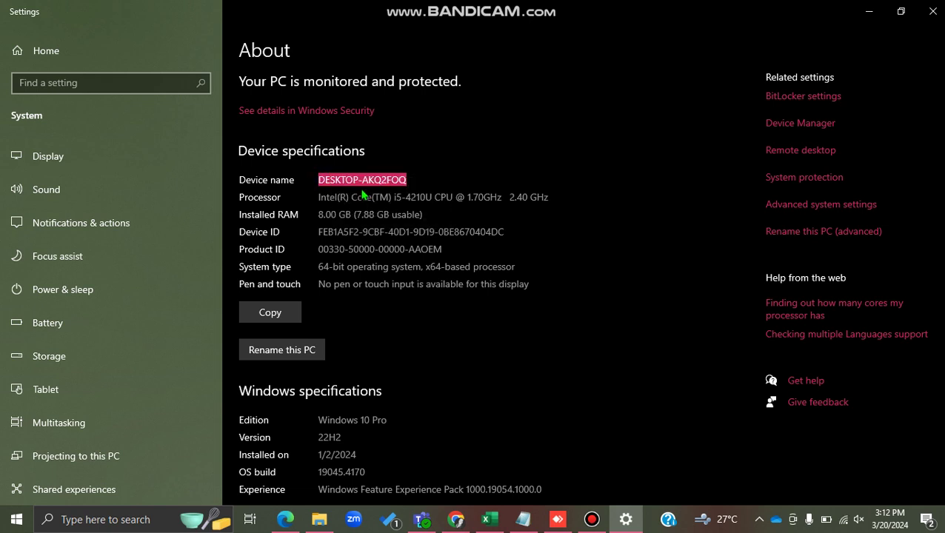
pyautogui.click(871, 12)
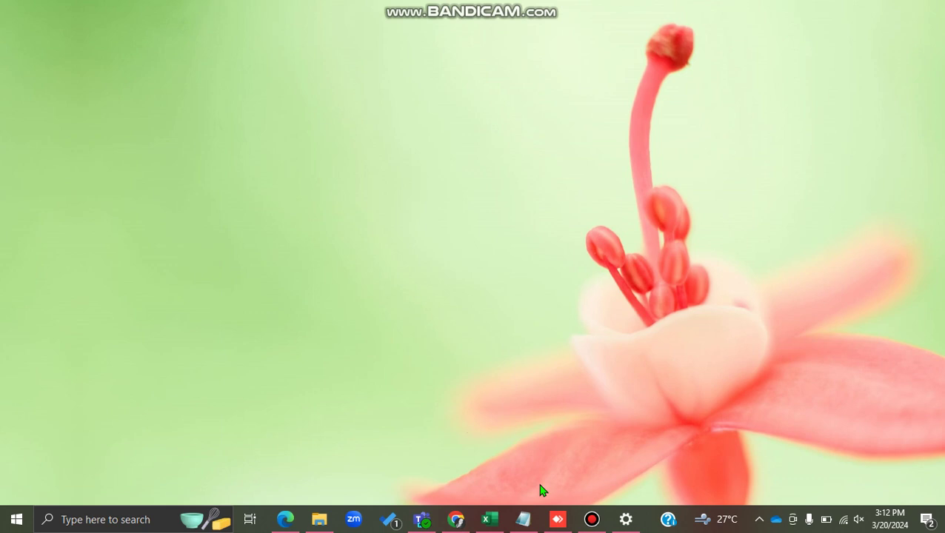
# In AnyDesk, connect to the first recent session's console to show the remote desktop.
pyautogui.click(557, 519)
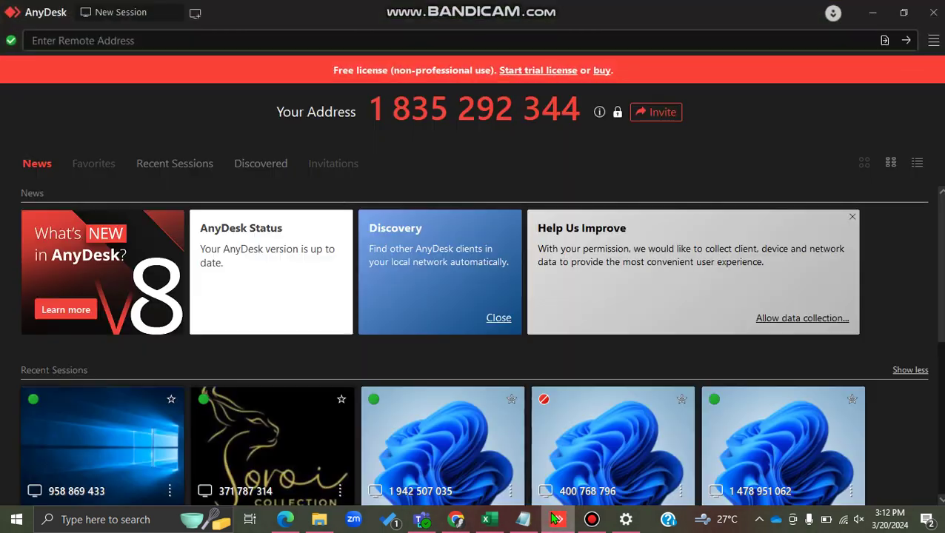
pyautogui.click(98, 430)
pyautogui.click(898, 40)
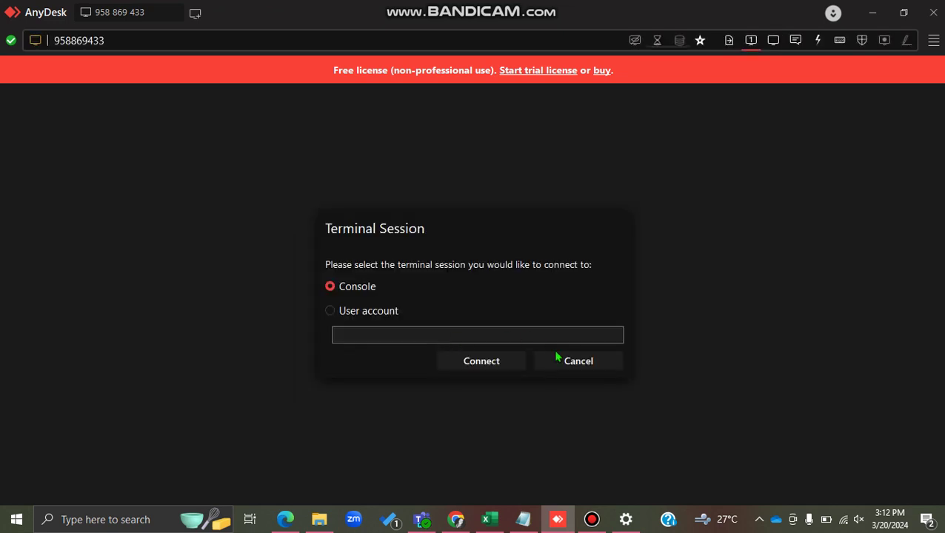
pyautogui.click(483, 361)
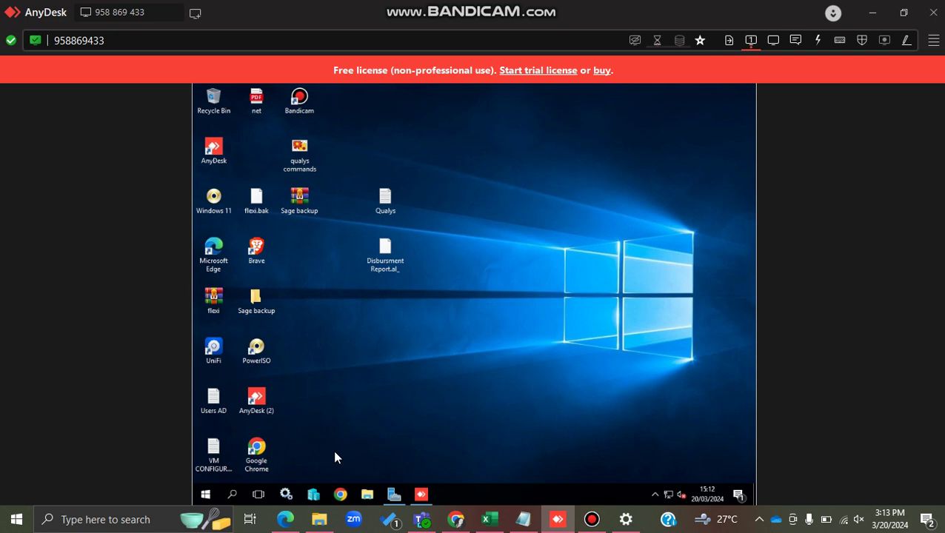
# Launch Remote Desktop Connection on the remote PC via 'remote' search, clear Computer, return to About.
pyautogui.click(234, 495)
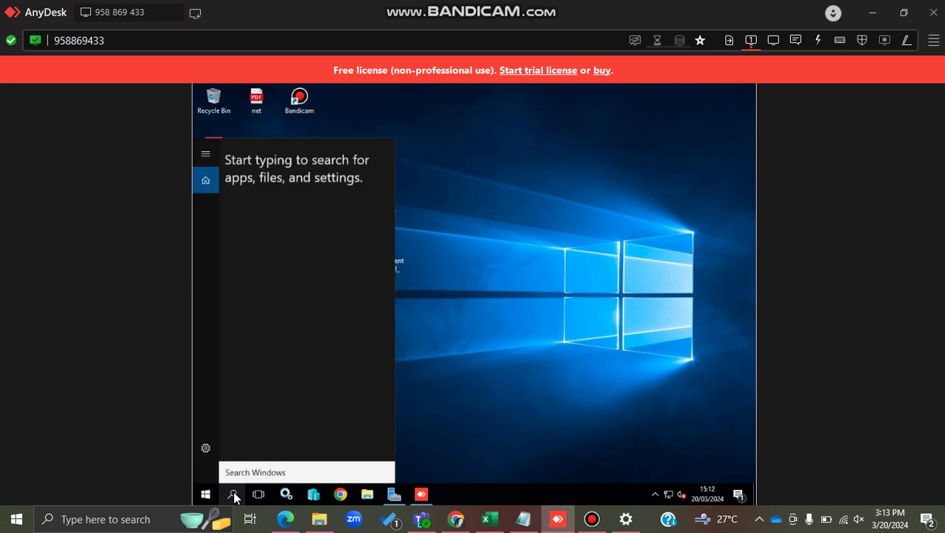
pyautogui.write('r')
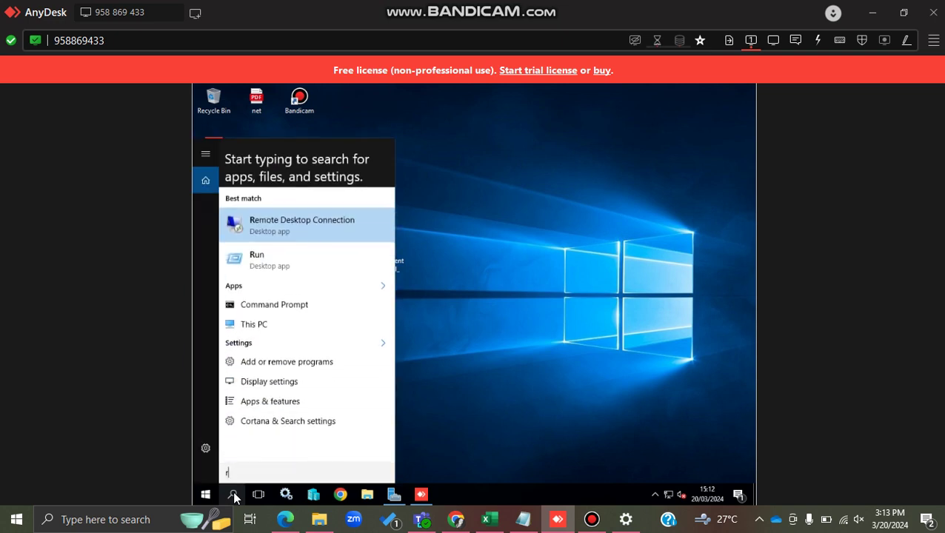
pyautogui.write('emo')
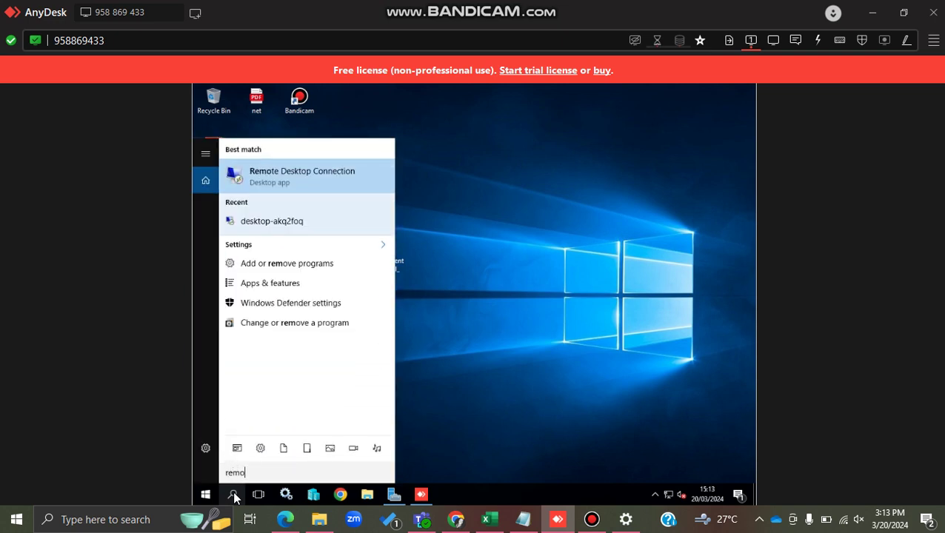
pyautogui.write('te')
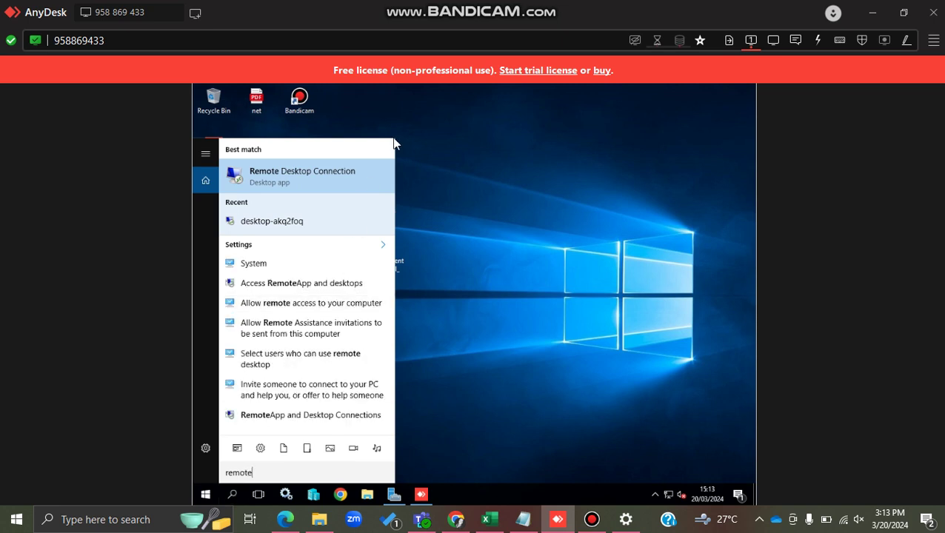
pyautogui.click(287, 177)
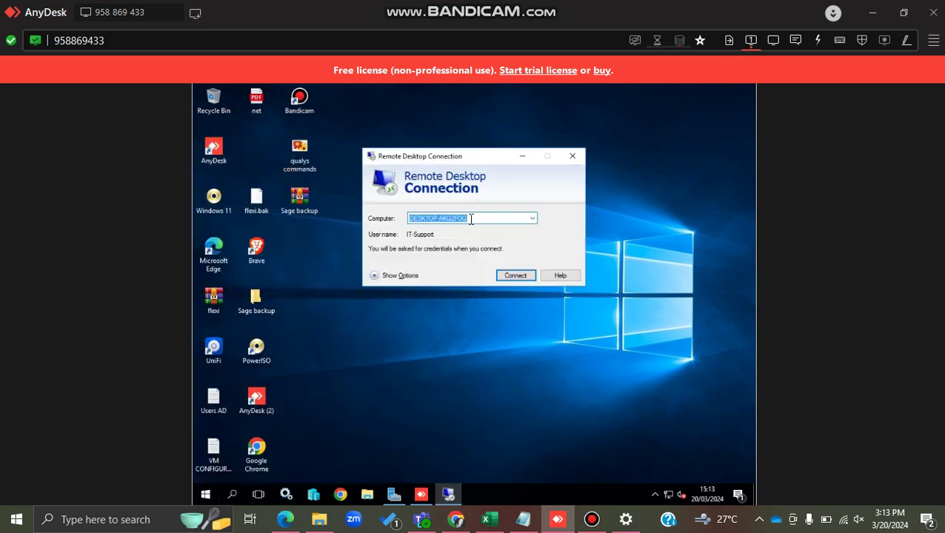
pyautogui.press('BackSpace')
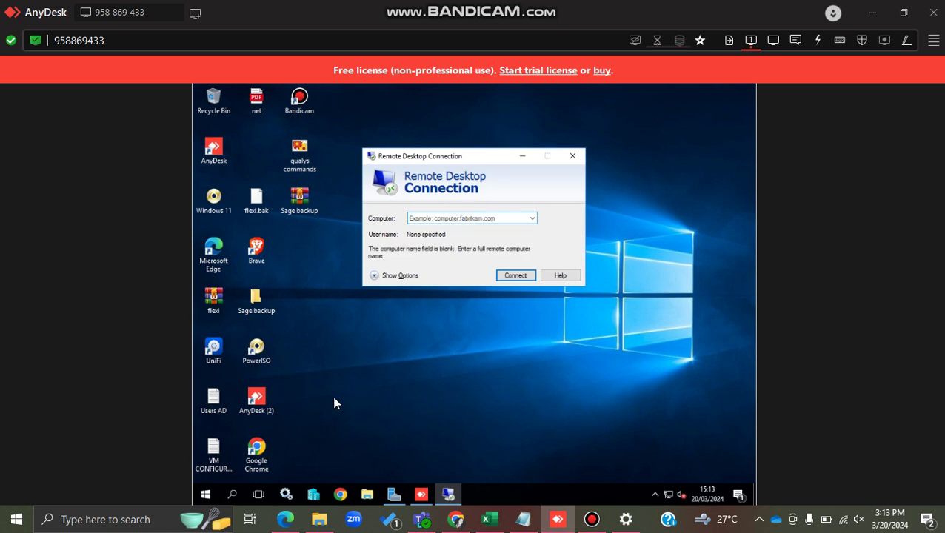
pyautogui.click(626, 521)
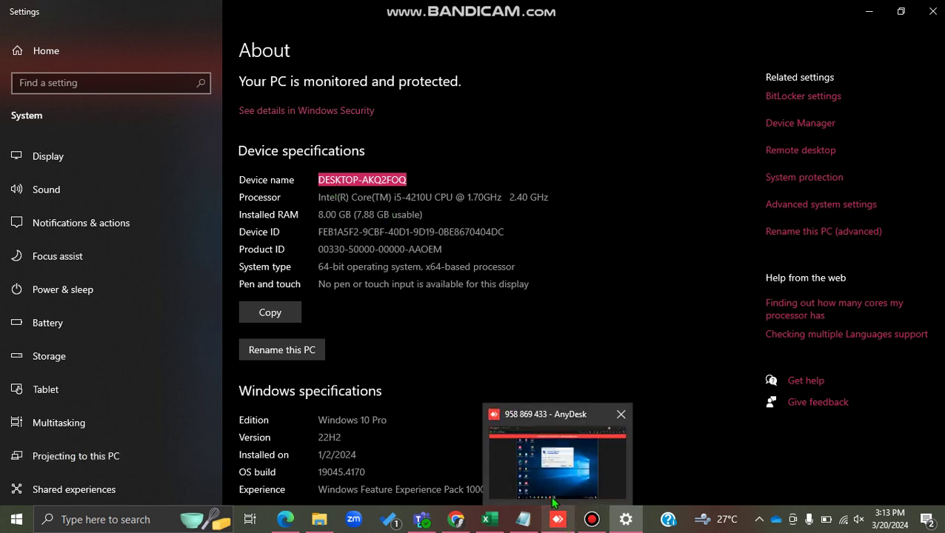
# Paste DESKTOP-AKQ2FOQ into the remote Computer field, then return to the local About page.
pyautogui.click(555, 505)
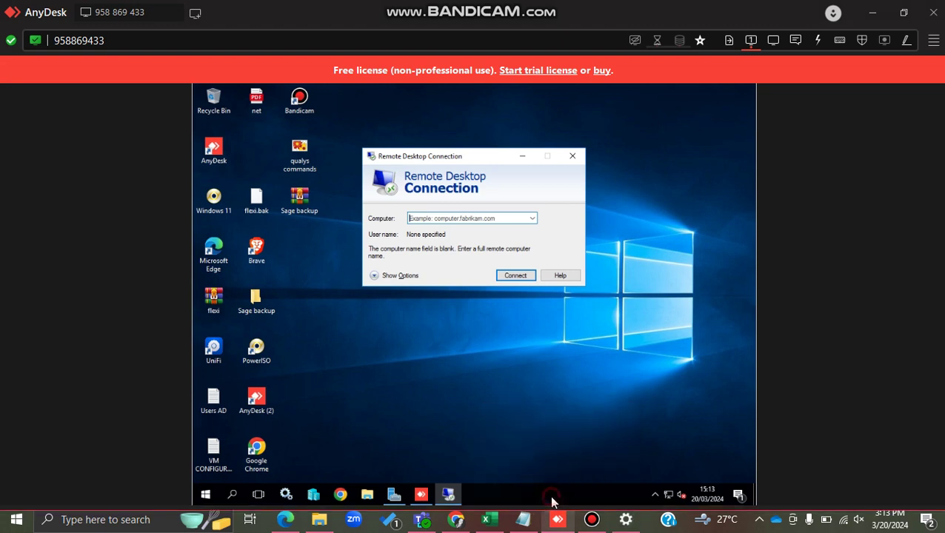
pyautogui.click(419, 219)
pyautogui.hotkey('ctrl', 'v')
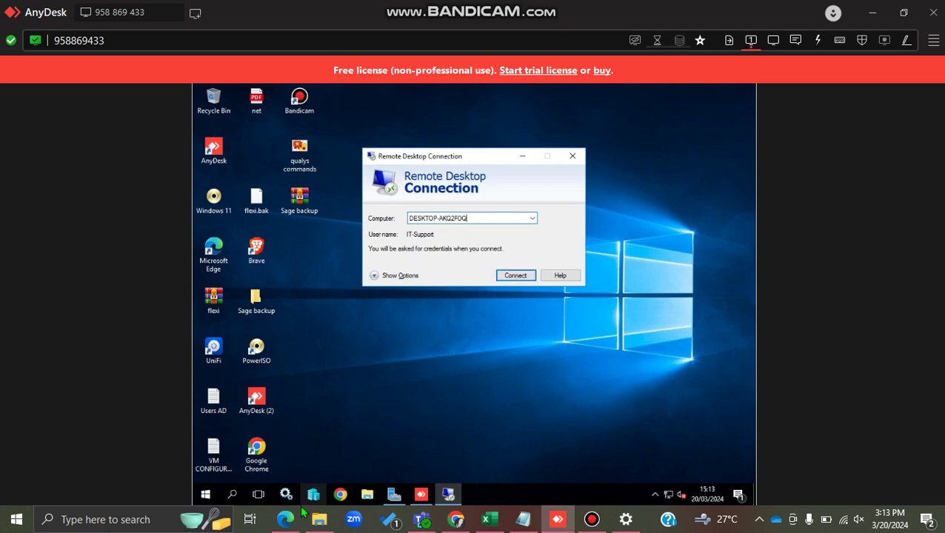
pyautogui.click(628, 521)
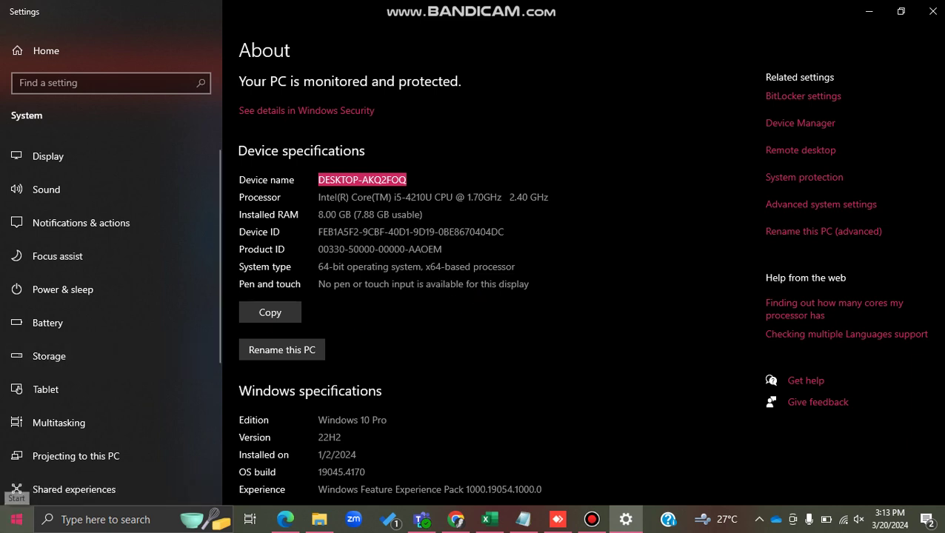
# Open the Start menu to view the most-used apps, including AnyDesk.
pyautogui.click(16, 519)
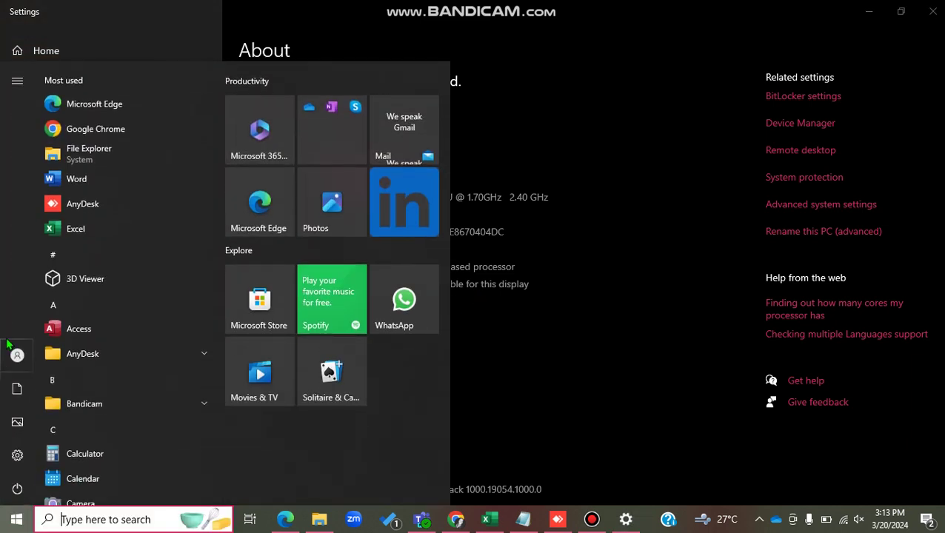
pyautogui.moveTo(9, 348)
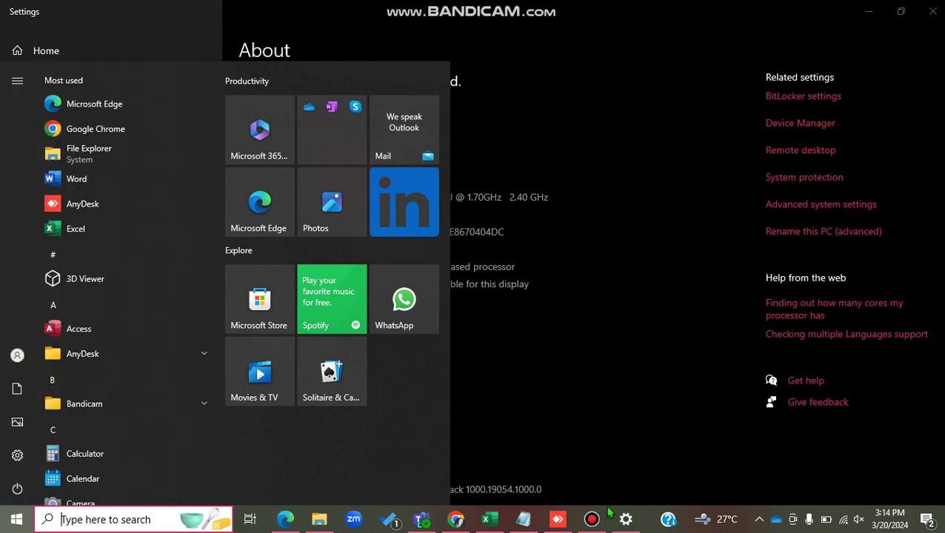
pyautogui.click(557, 521)
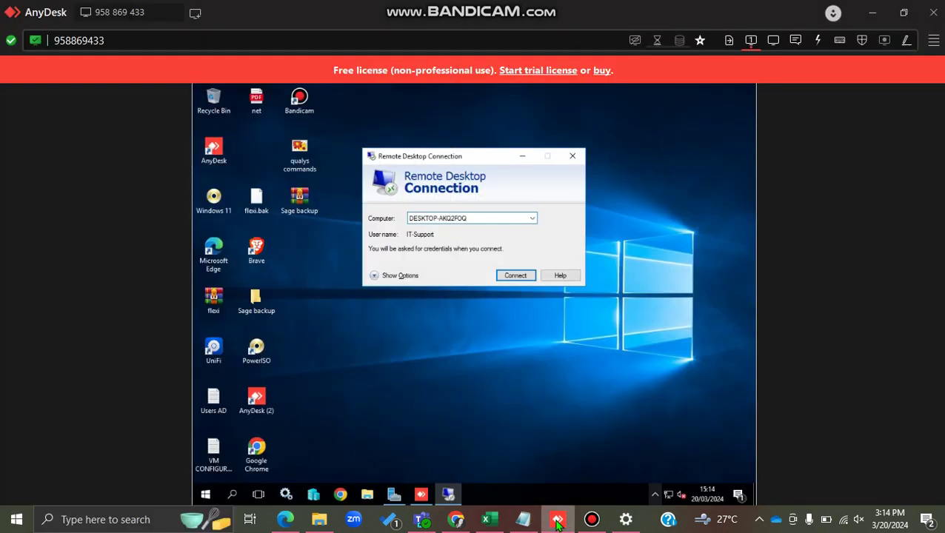